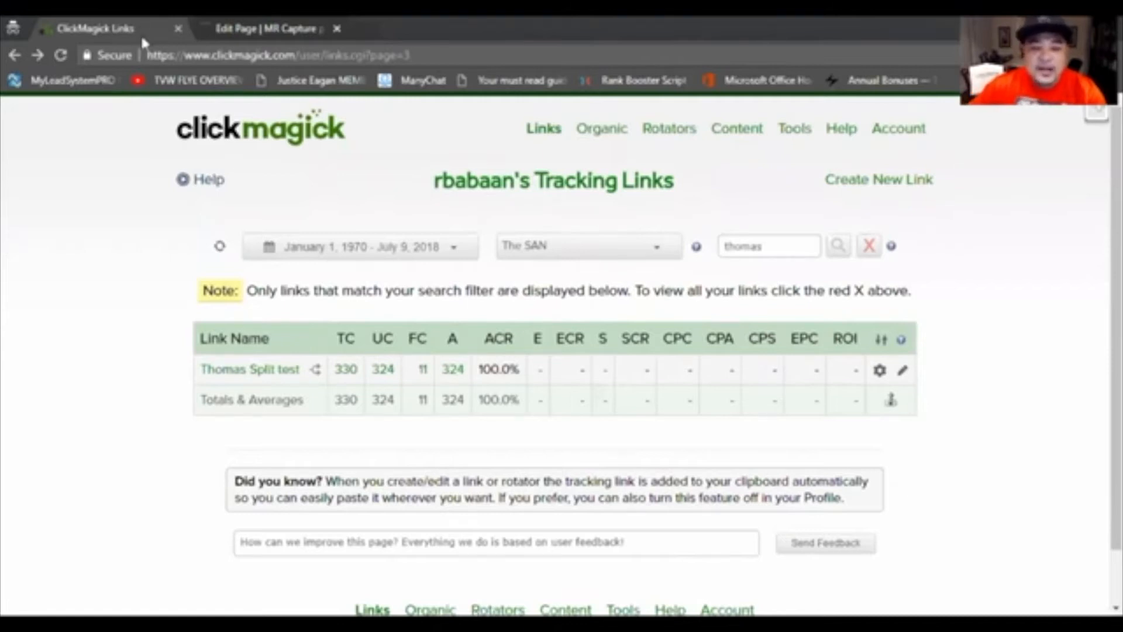
Step: Examine the action conversion rate (ACR) of the split-test link in the tracking links table
scroll(92, 271, down, 1)
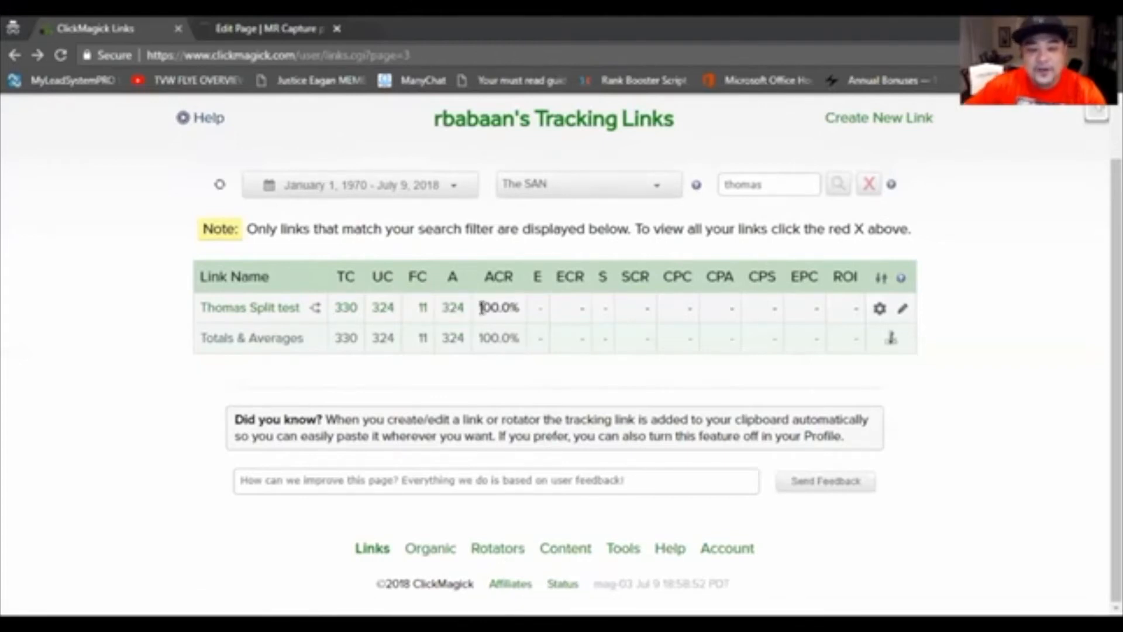
drag(479, 307, 520, 310)
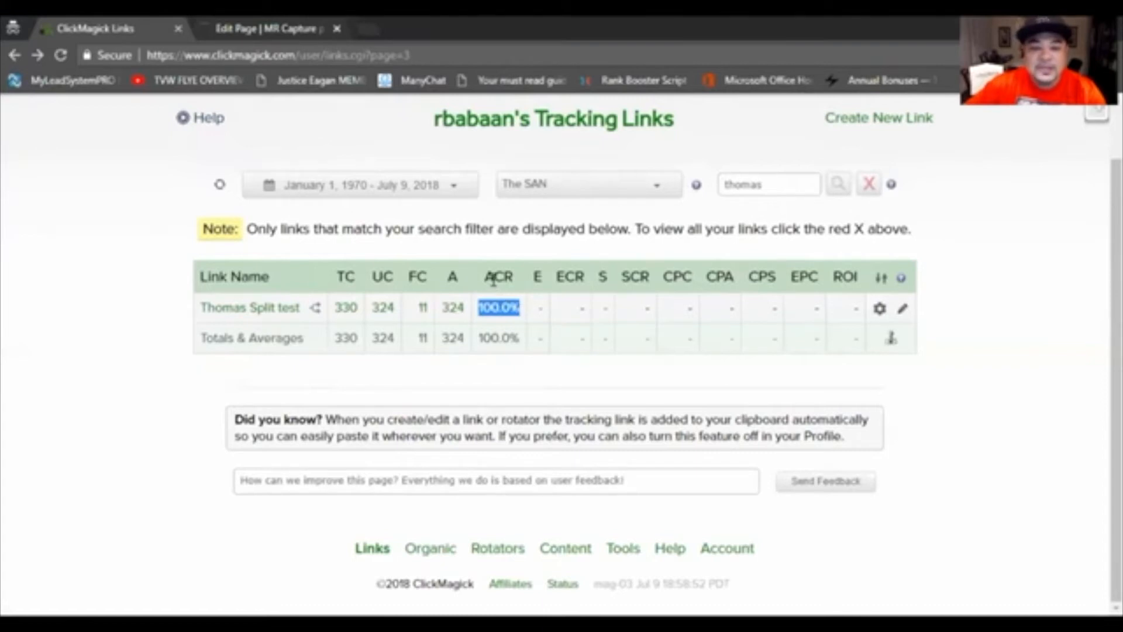
click(490, 399)
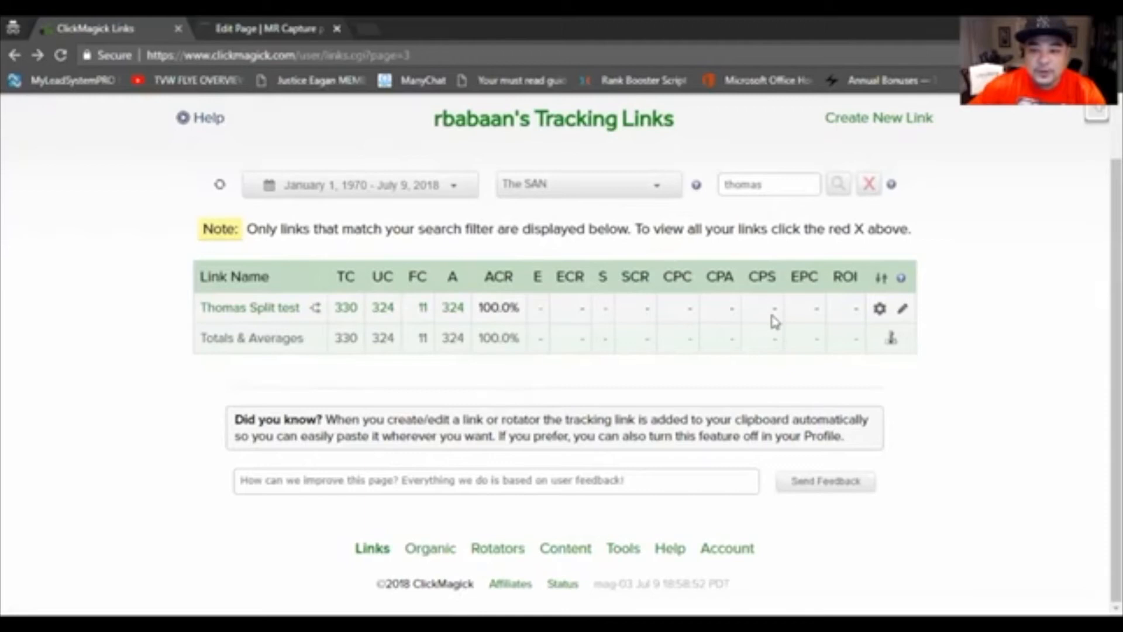
Step: Open the Tracking Pixel Builder and bring its tracking options into view
scroll(775, 321, up, 1)
click(803, 141)
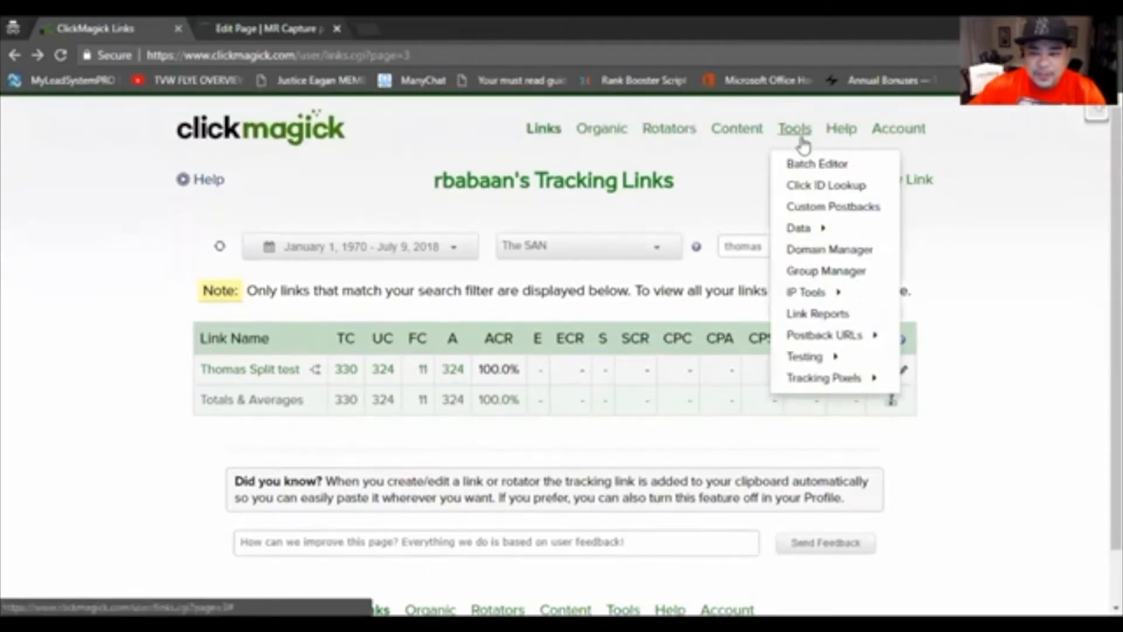
mouse_move(807, 386)
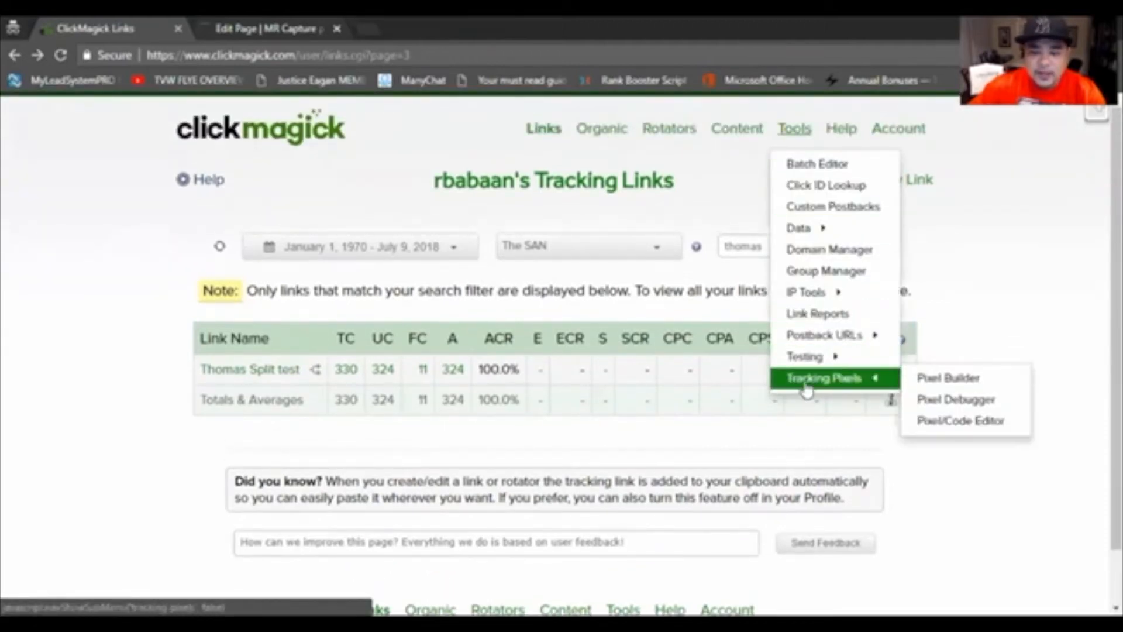
click(968, 386)
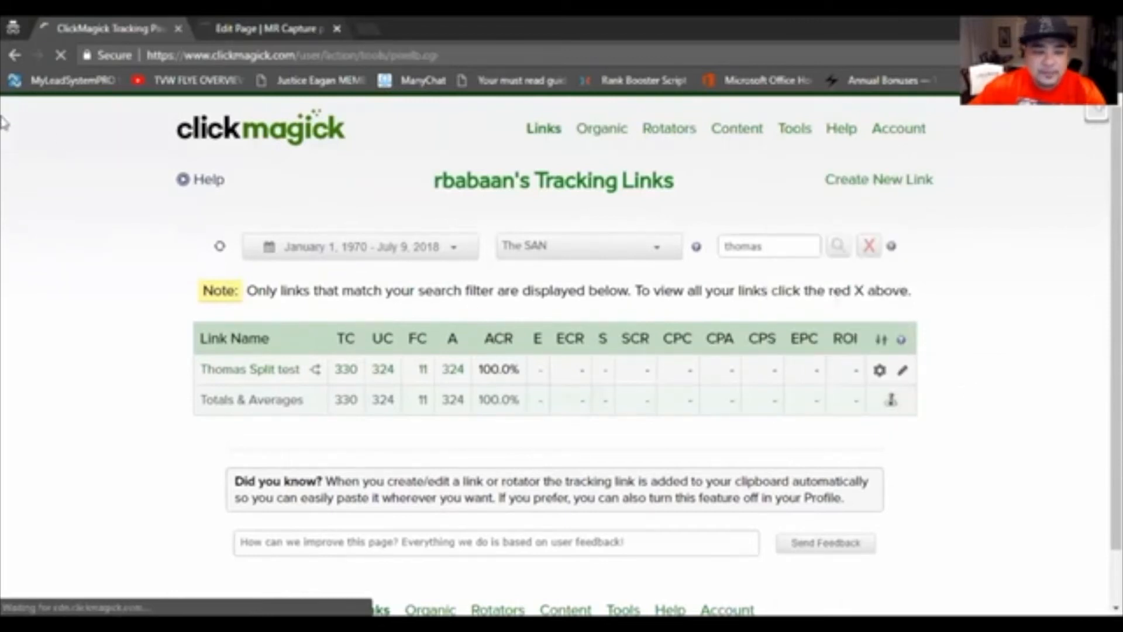
scroll(105, 216, down, 2)
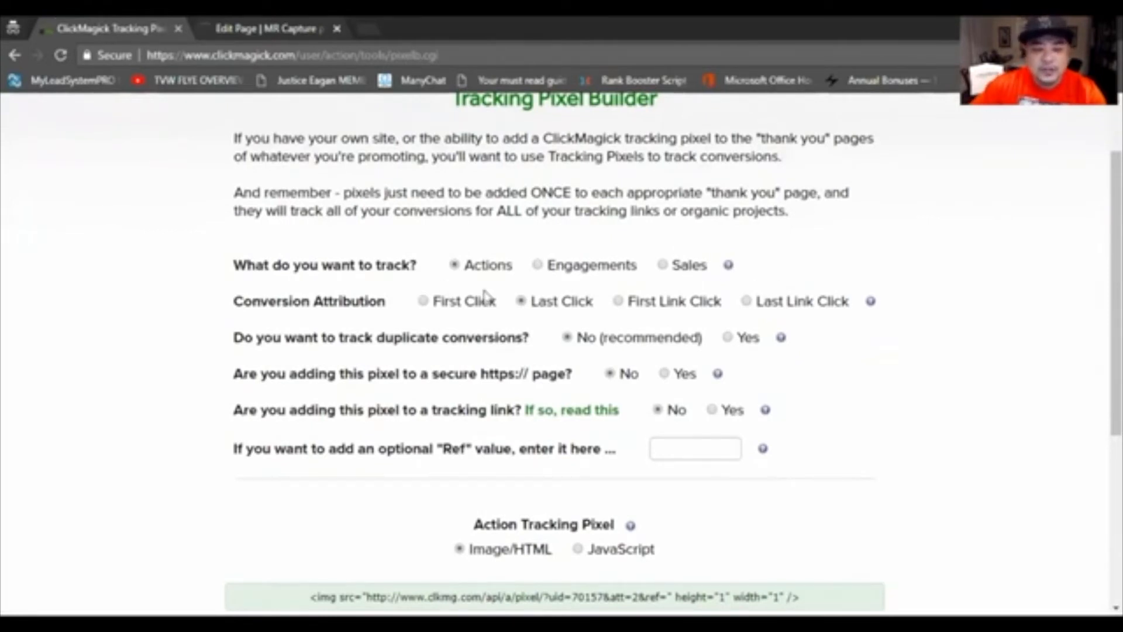
Step: Read the help article on tracking conversions with tracking pixels, close it and return to the pixel builder
click(729, 266)
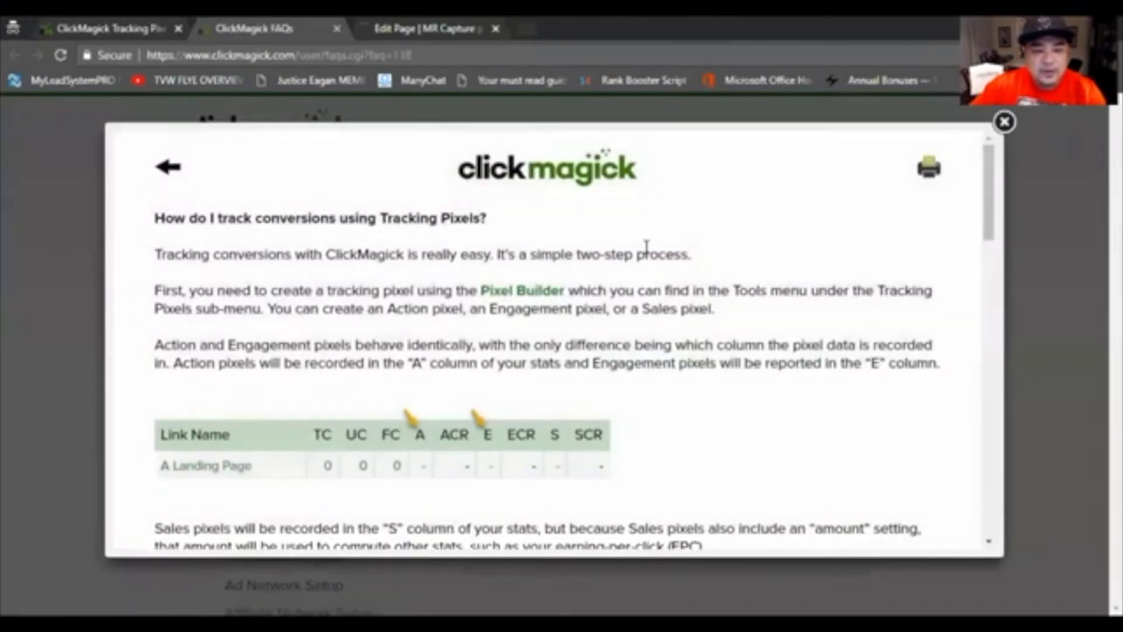
scroll(647, 246, down, 4)
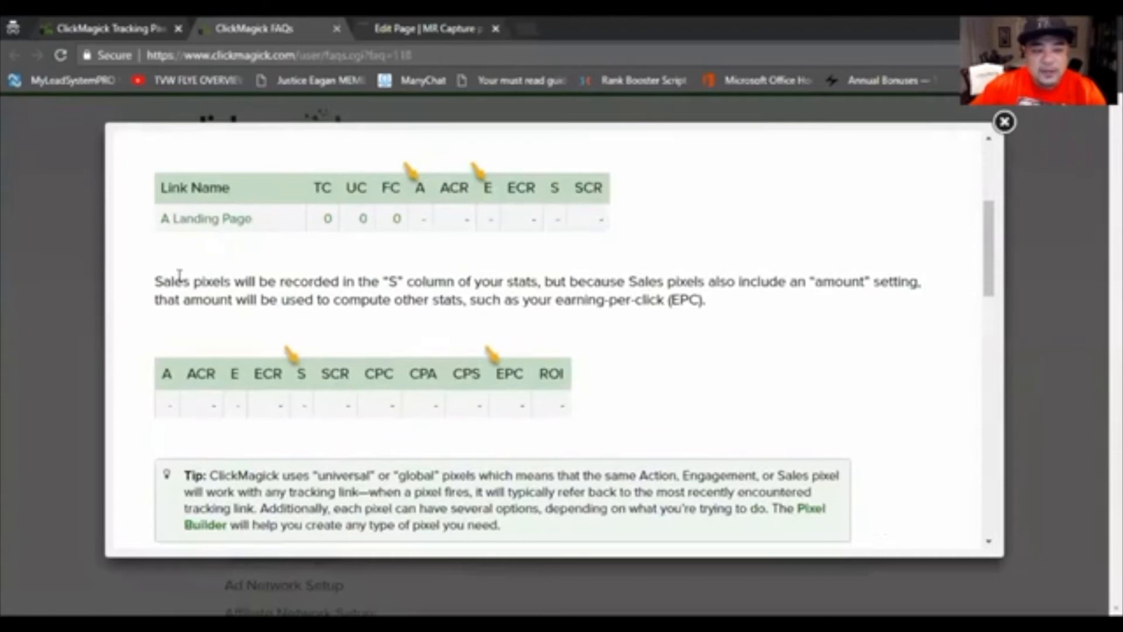
scroll(408, 393, down, 5)
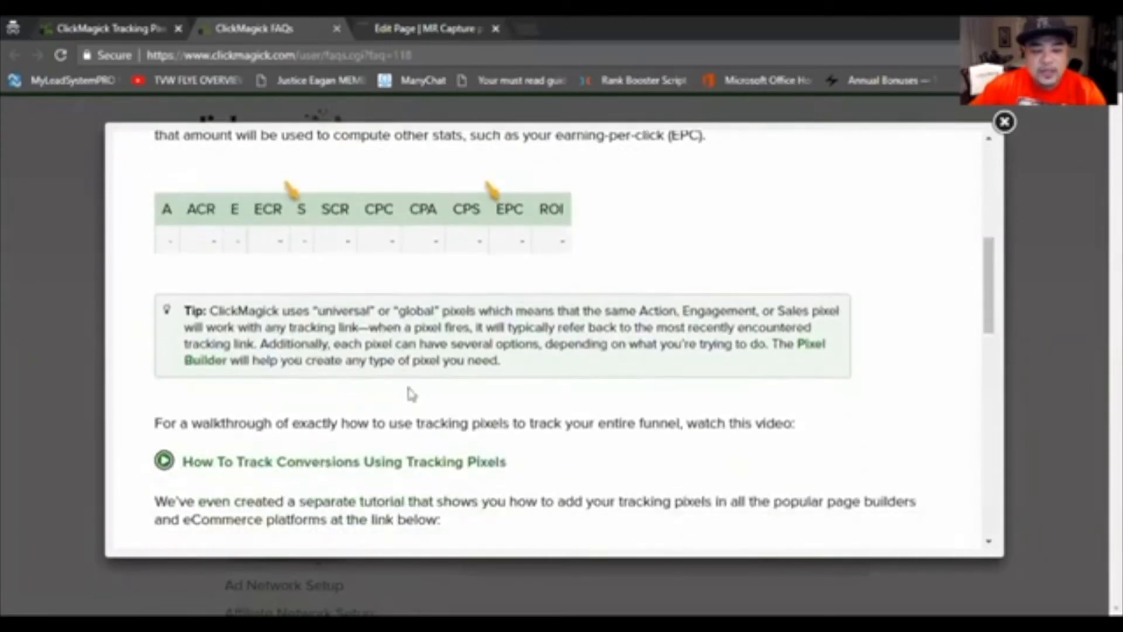
scroll(315, 424, down, 3)
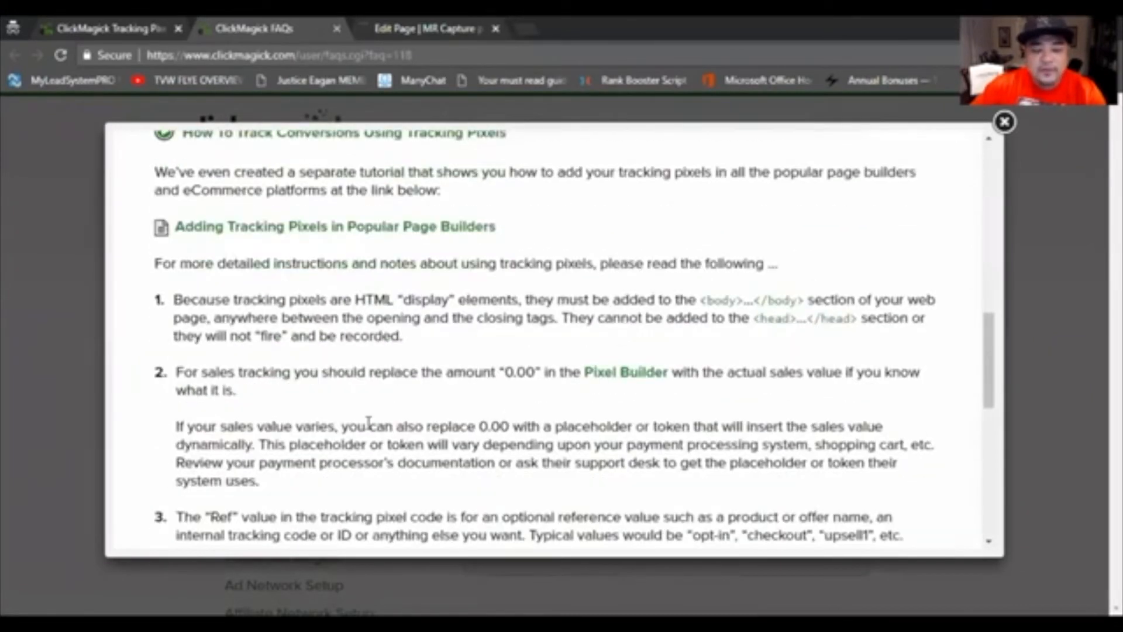
click(1004, 122)
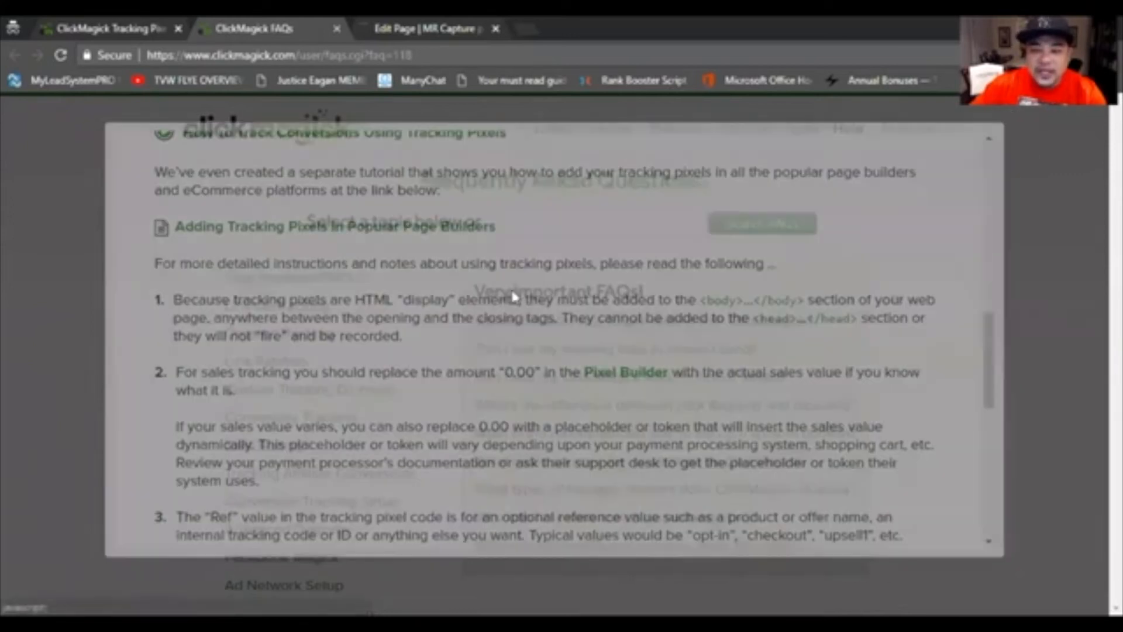
click(132, 29)
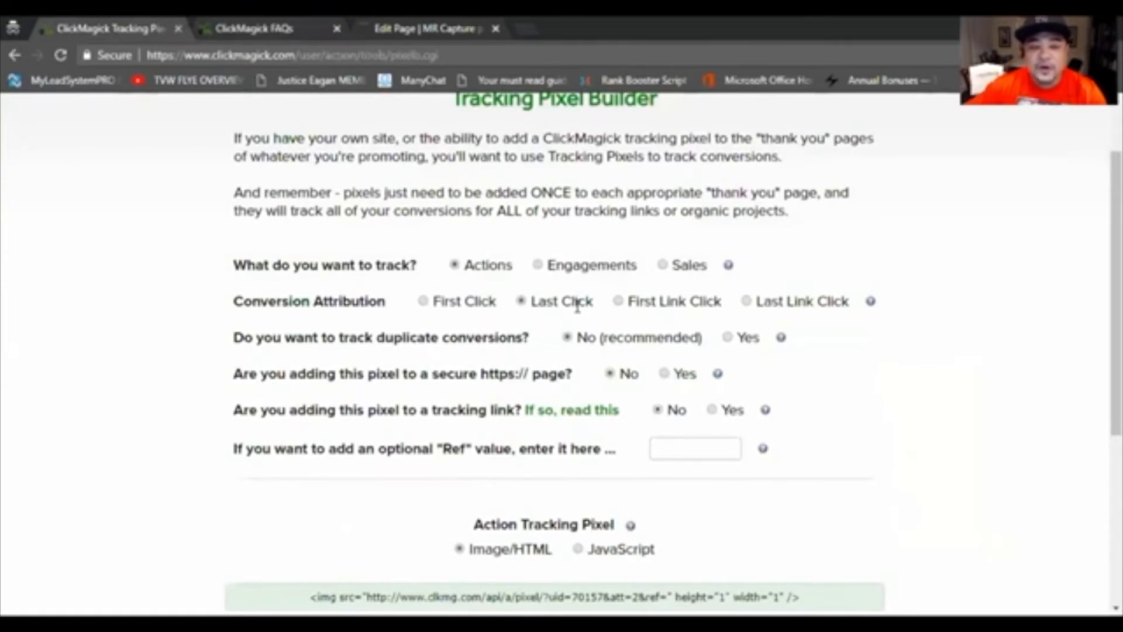
Step: Review the pixel options, read the FAQ on adding pixels to a tracking link, and return to the pixel builder
scroll(389, 321, up, 3)
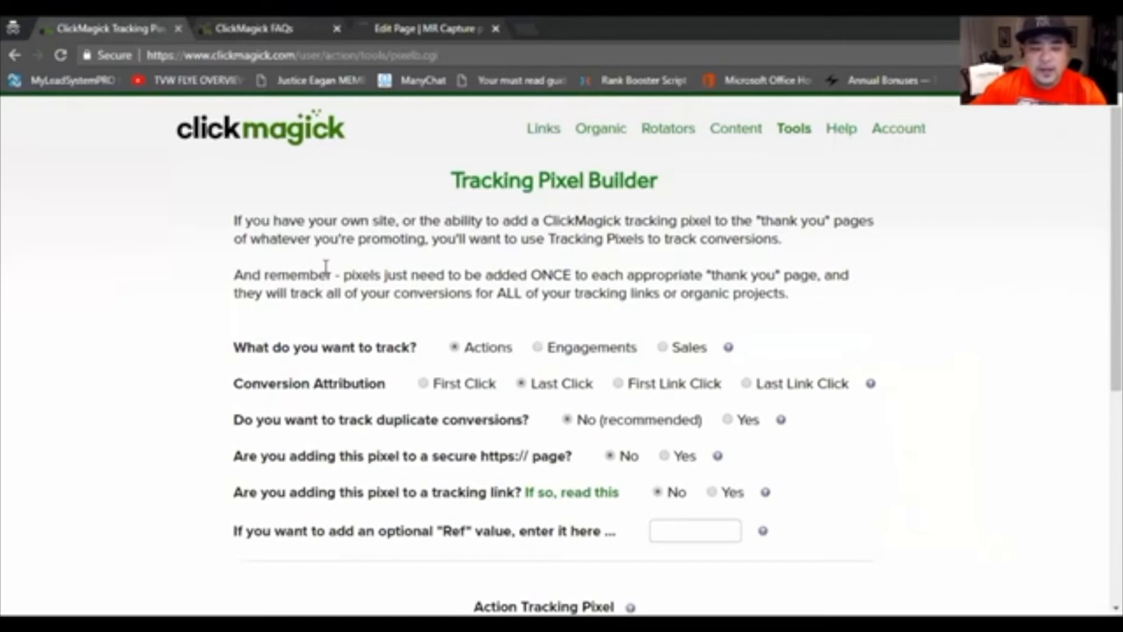
scroll(374, 316, down, 2)
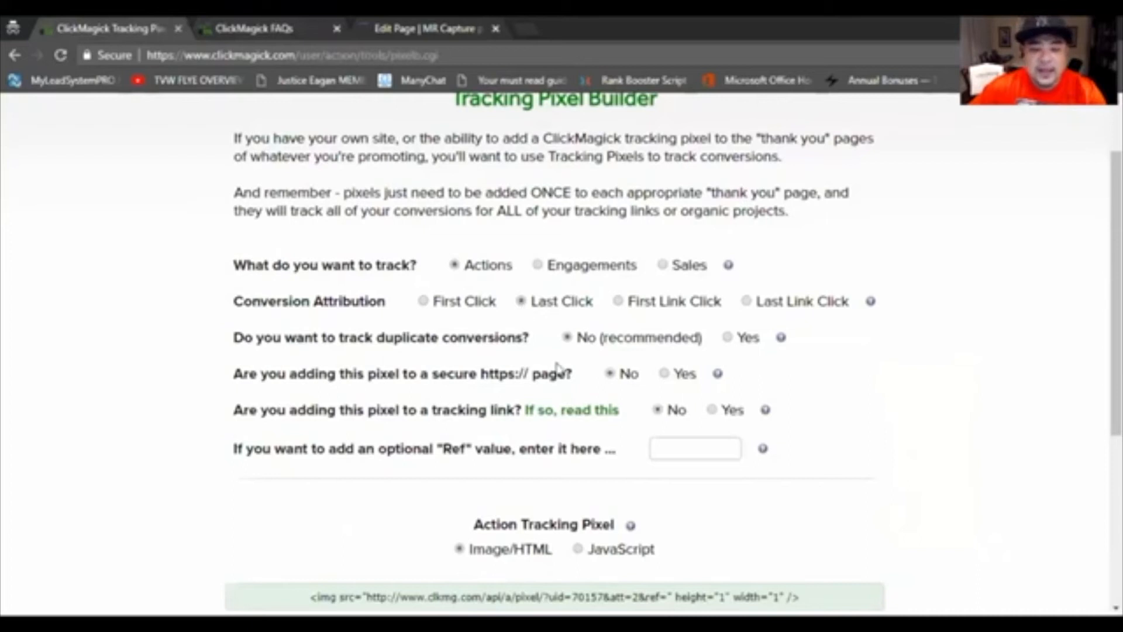
scroll(300, 364, down, 3)
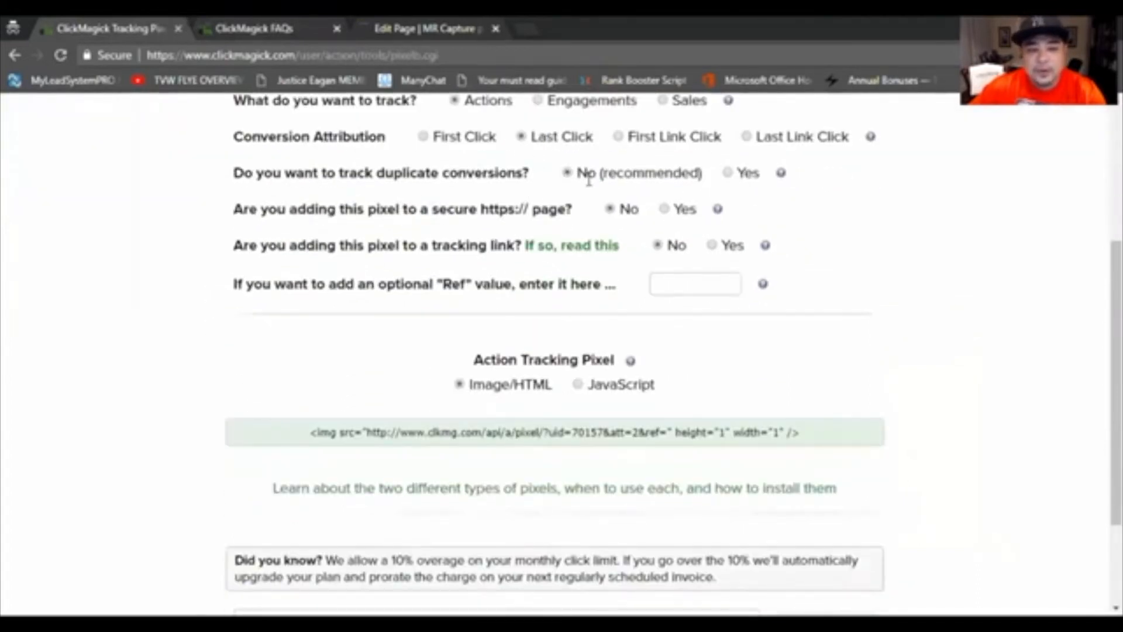
scroll(588, 202, up, 1)
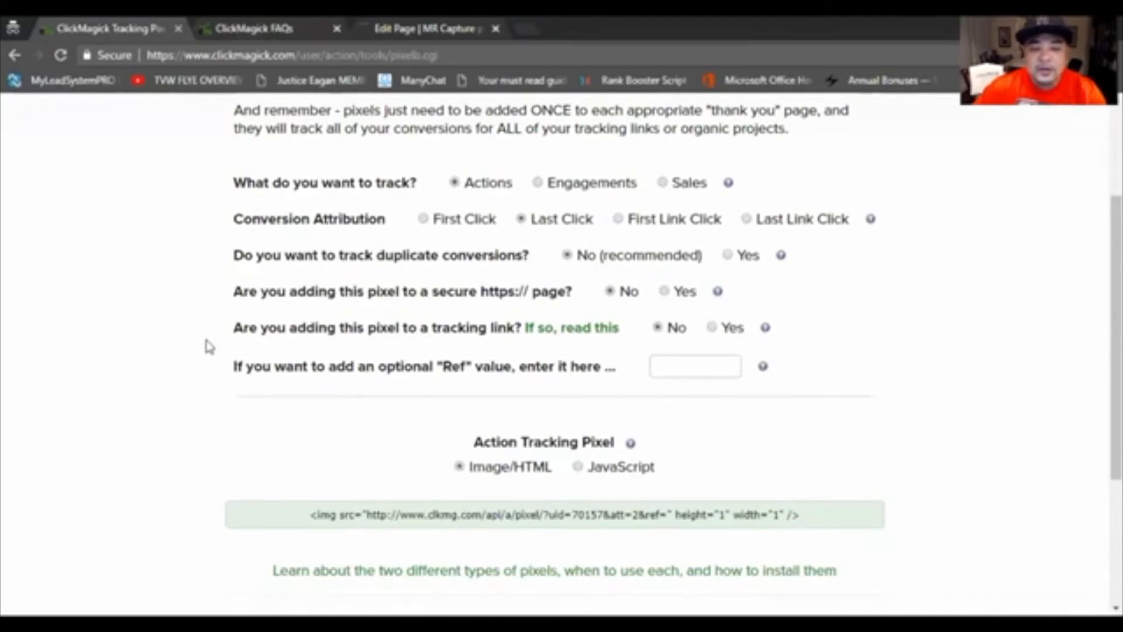
right_click(566, 337)
click(530, 335)
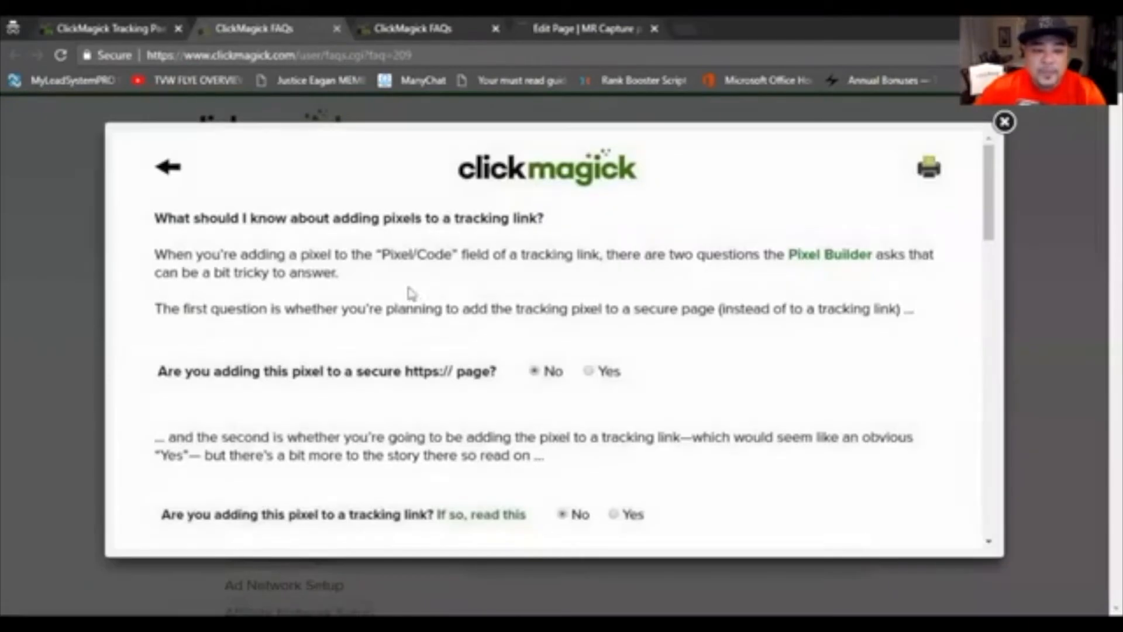
scroll(426, 301, down, 2)
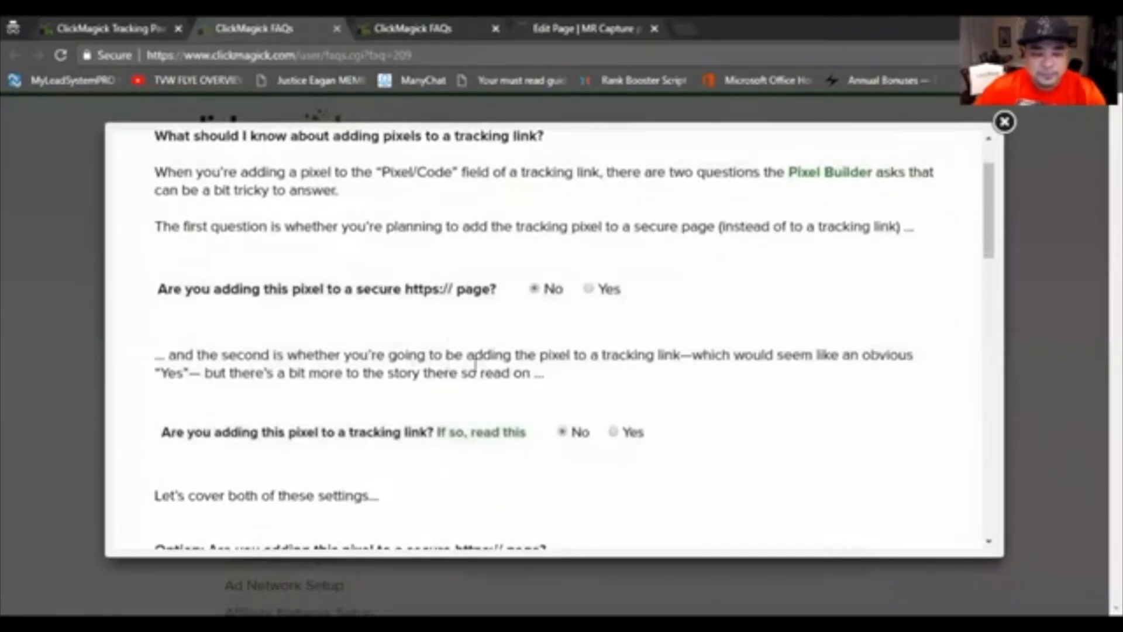
scroll(475, 359, down, 3)
scroll(546, 346, down, 3)
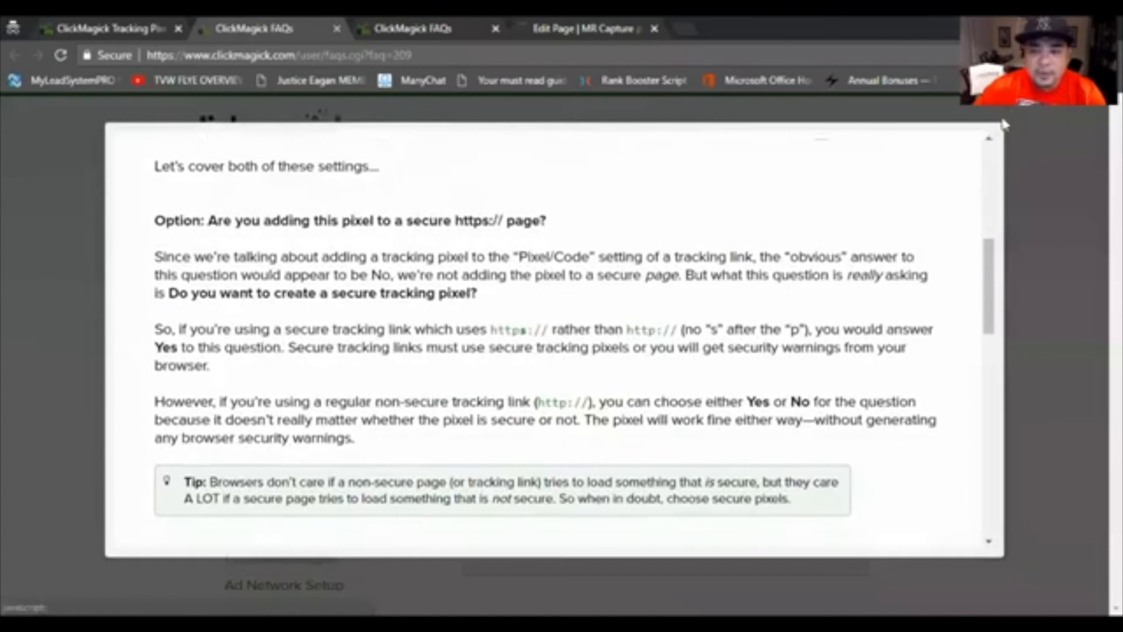
click(1004, 124)
click(155, 35)
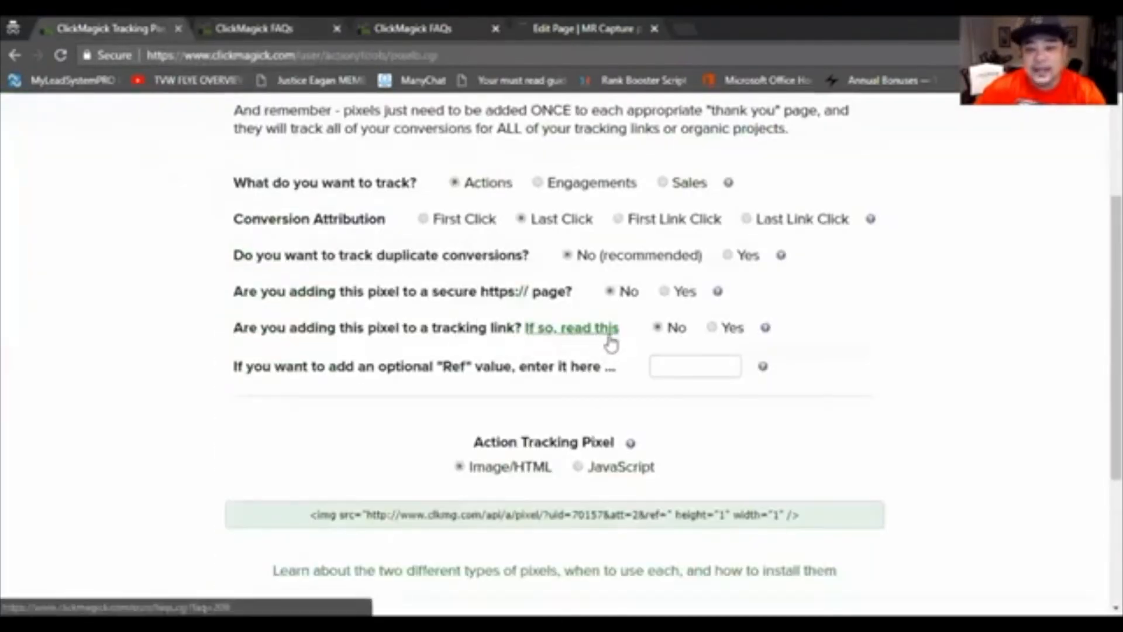
Step: Try the Yes option for adding the pixel to a tracking link, inspect the generated code, and set it back to No
click(713, 327)
scroll(808, 374, down, 1)
scroll(781, 371, down, 3)
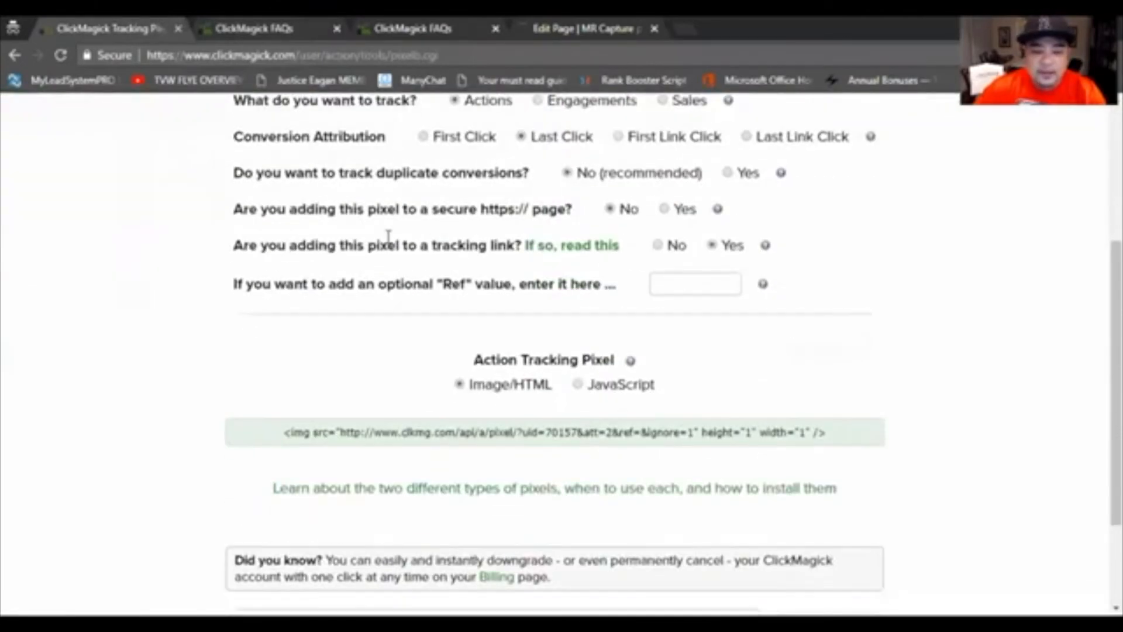
scroll(308, 283, down, 2)
scroll(431, 300, up, 1)
scroll(431, 300, up, 1)
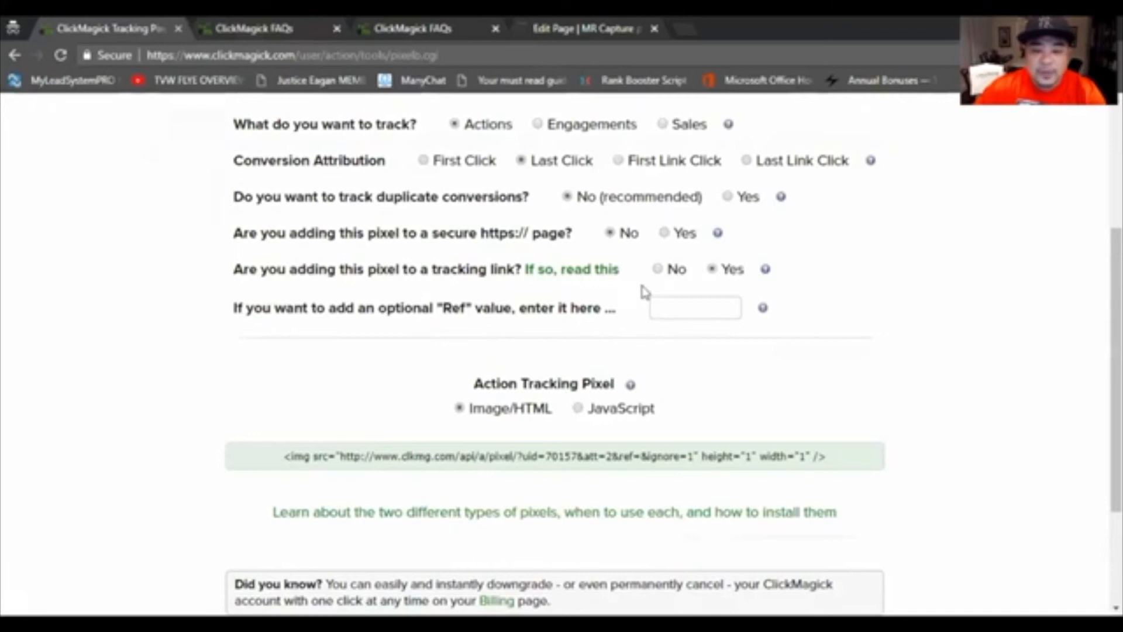
click(657, 269)
scroll(527, 327, down, 2)
scroll(469, 299, down, 1)
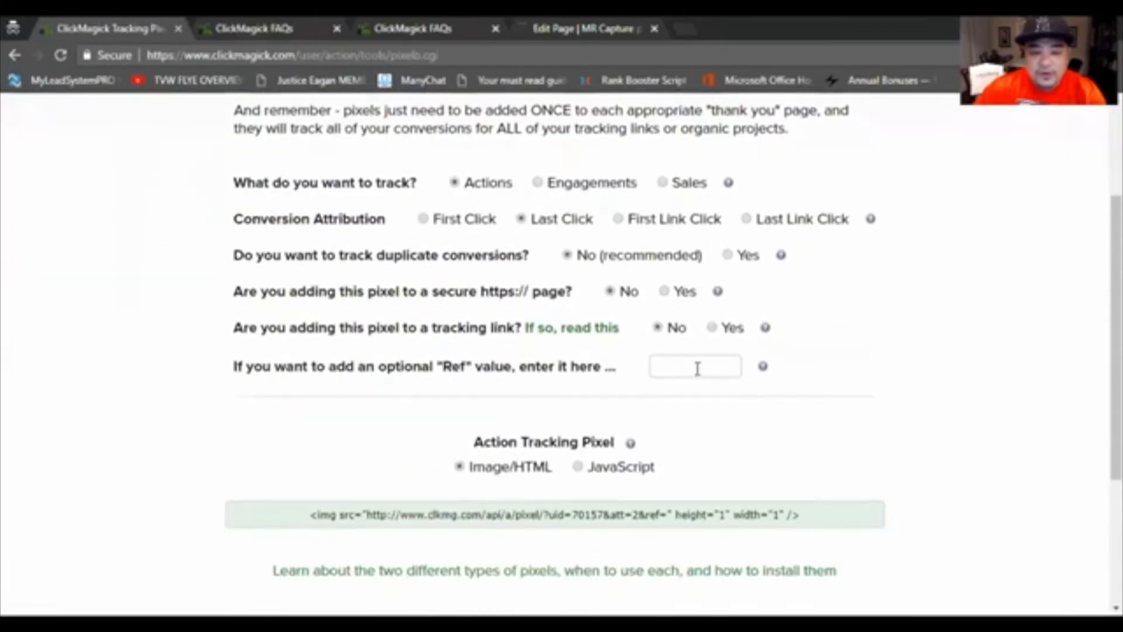
Step: Copy the generated Image/HTML action tracking pixel code
scroll(636, 331, down, 3)
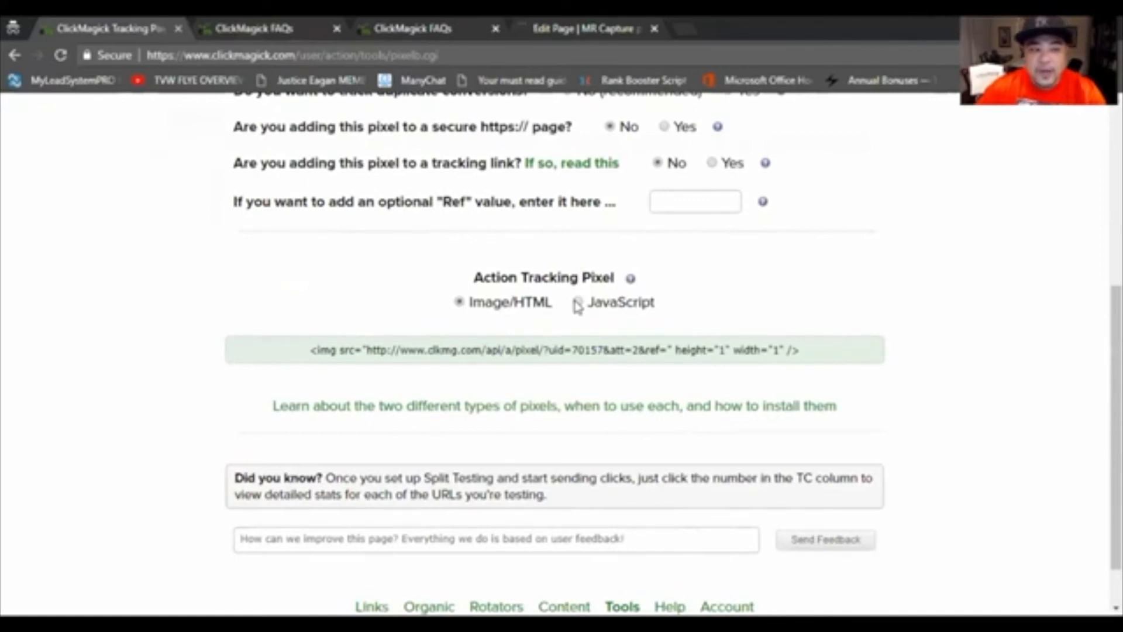
scroll(546, 243, up, 2)
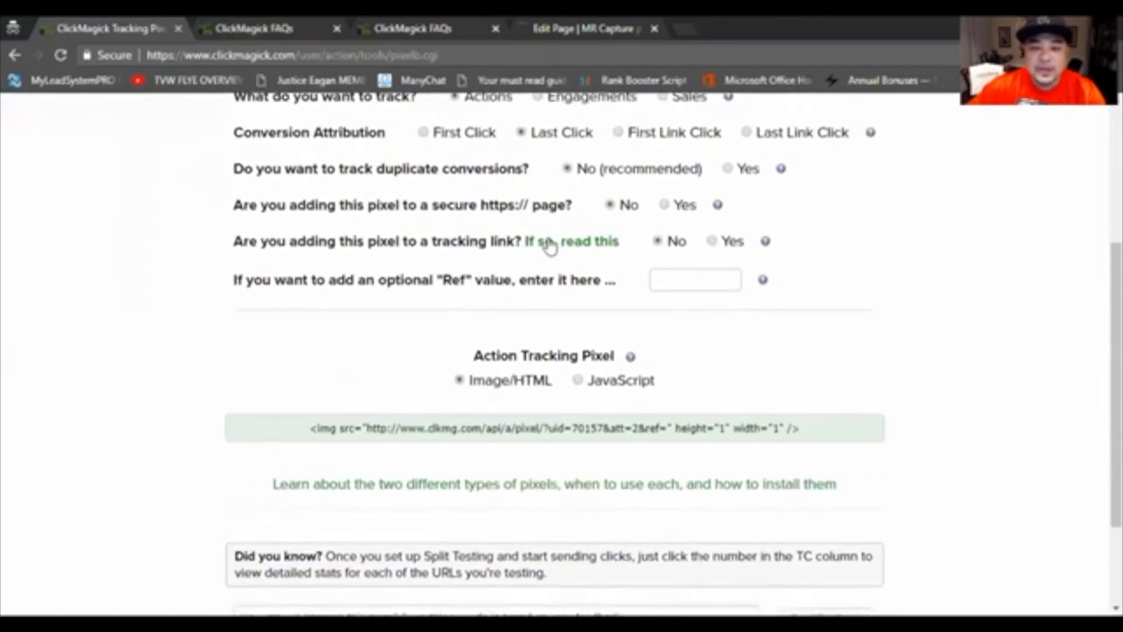
scroll(561, 204, up, 2)
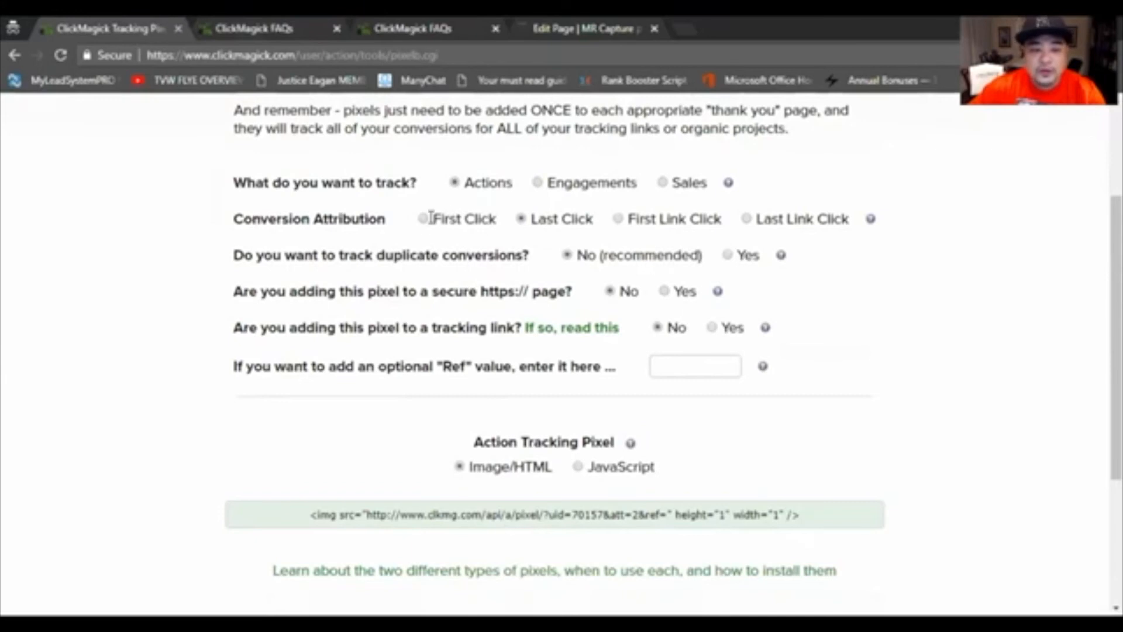
scroll(848, 300, down, 3)
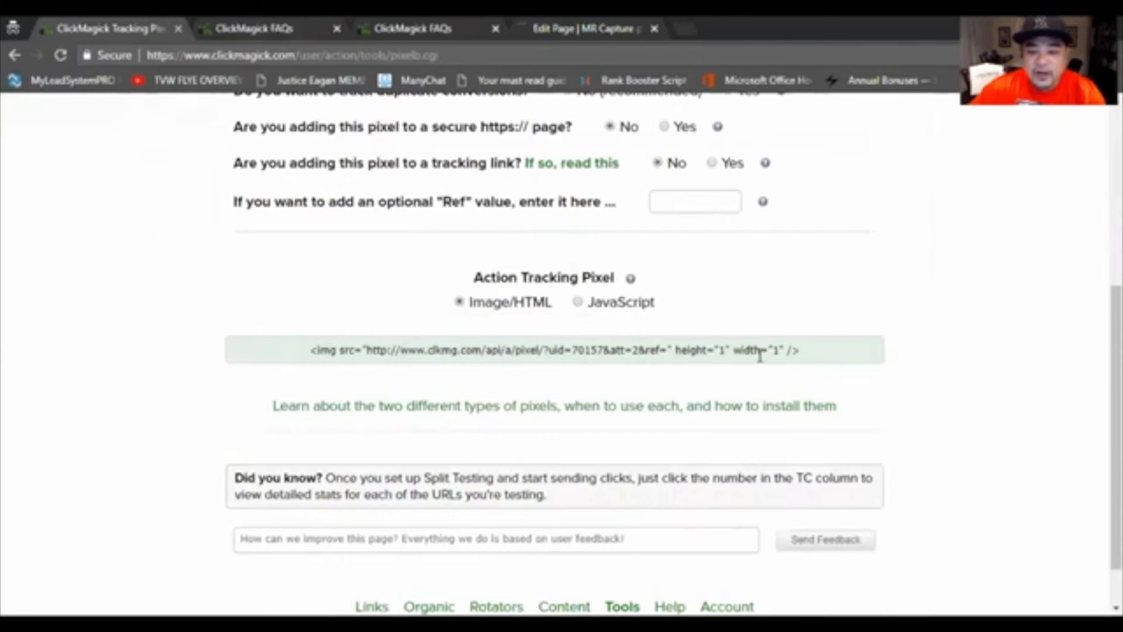
click(562, 347)
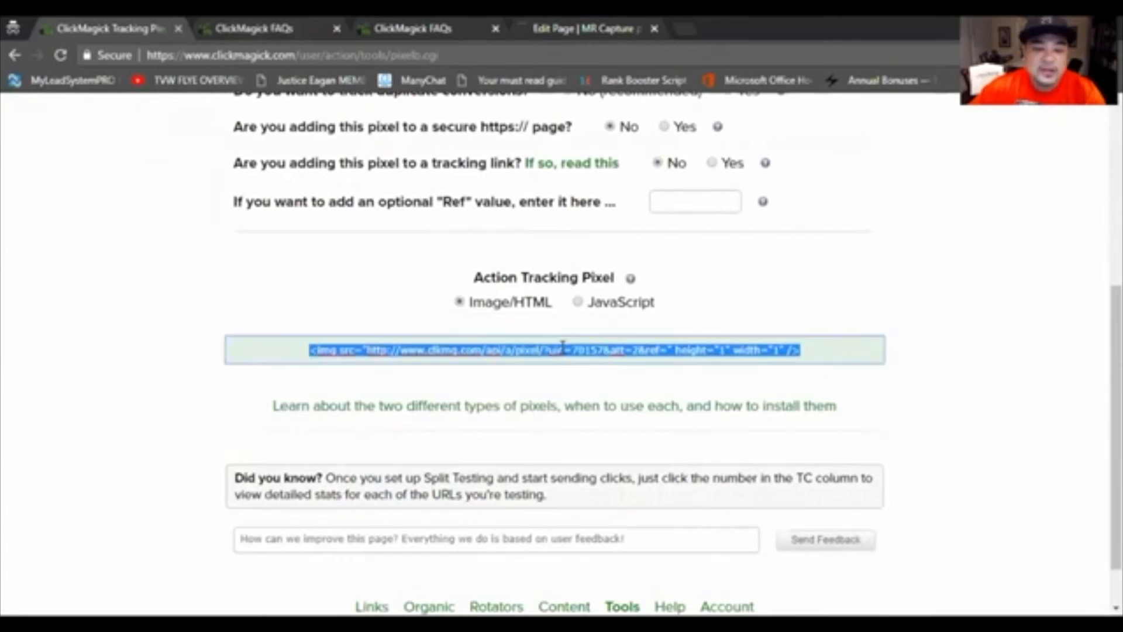
right_click(524, 355)
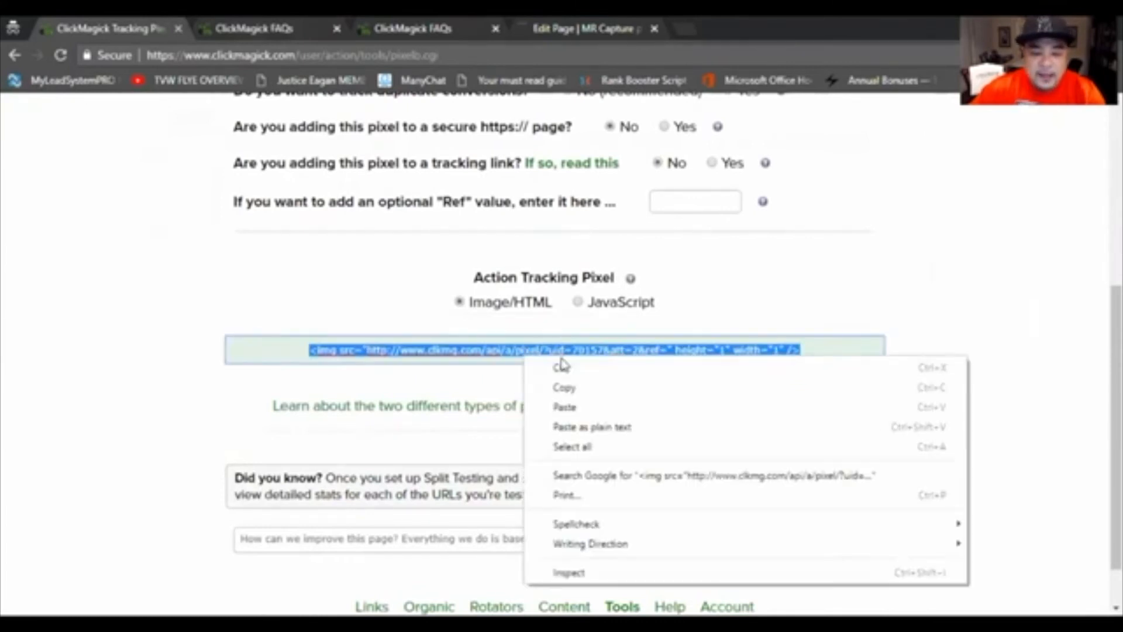
click(566, 387)
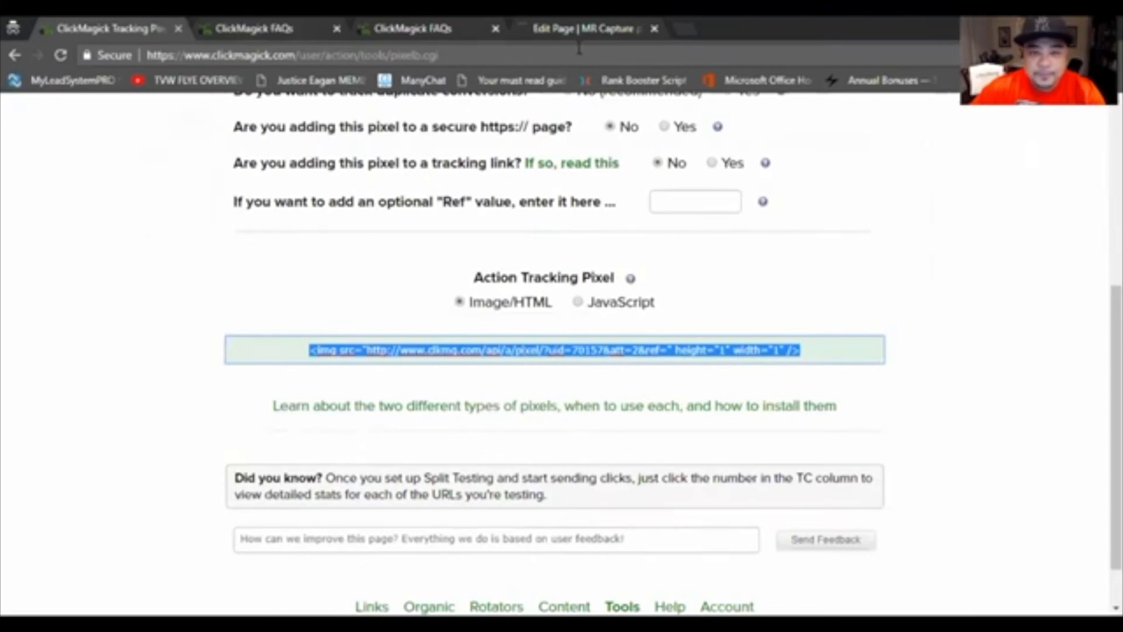
Step: Switch to the Funnelizer editor for MR Capture page 1 and look over the capture page and its custom tracking settings
click(580, 27)
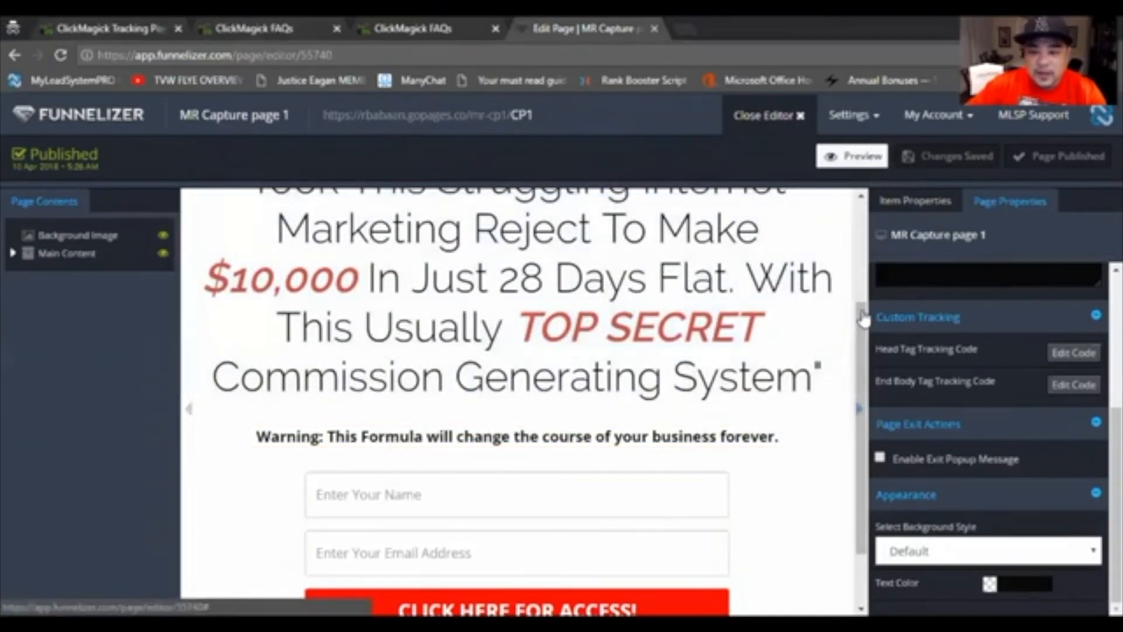
click(861, 260)
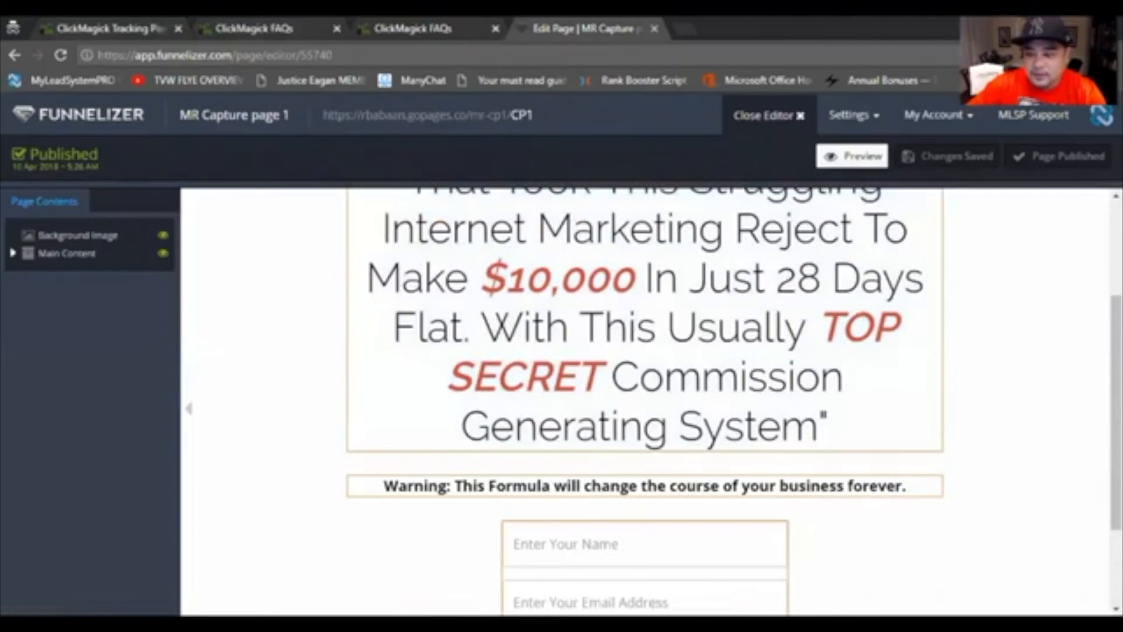
click(1116, 409)
scroll(822, 295, up, 3)
scroll(821, 295, down, 1)
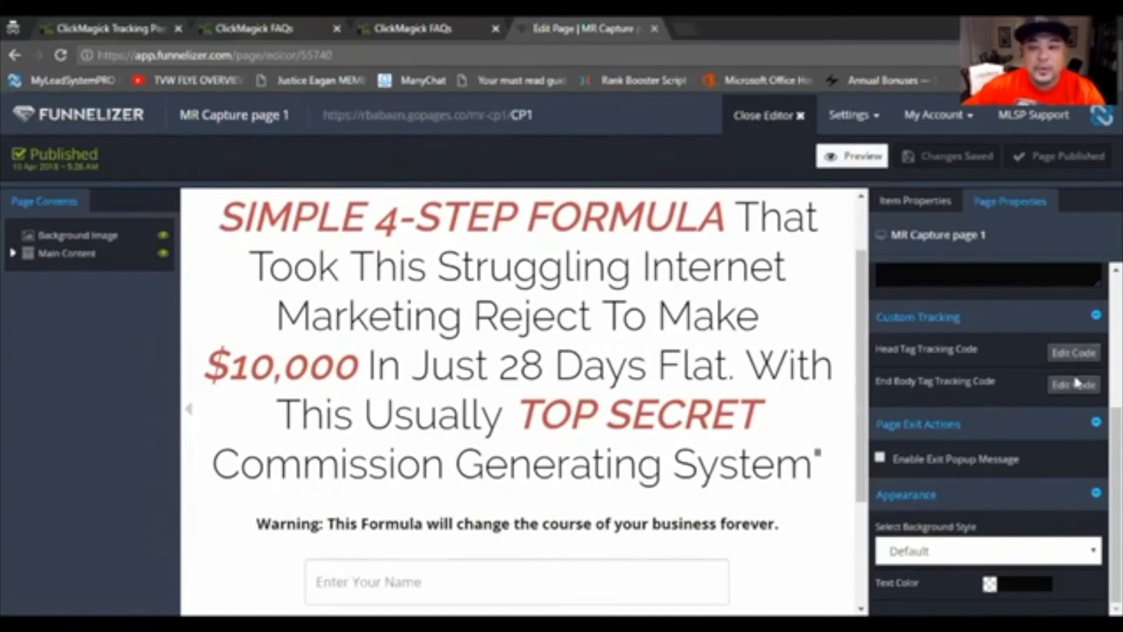
Step: Open the page's head tag tracking code, examine the ClickMagick pixel code in it, and close the dialog
click(1062, 353)
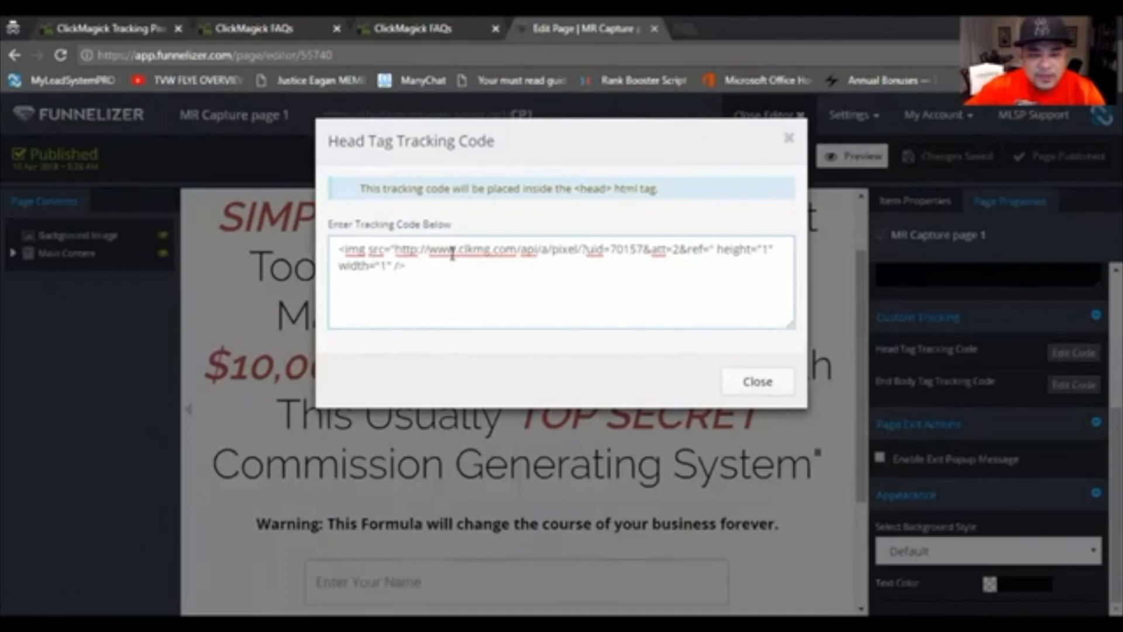
drag(441, 249, 564, 248)
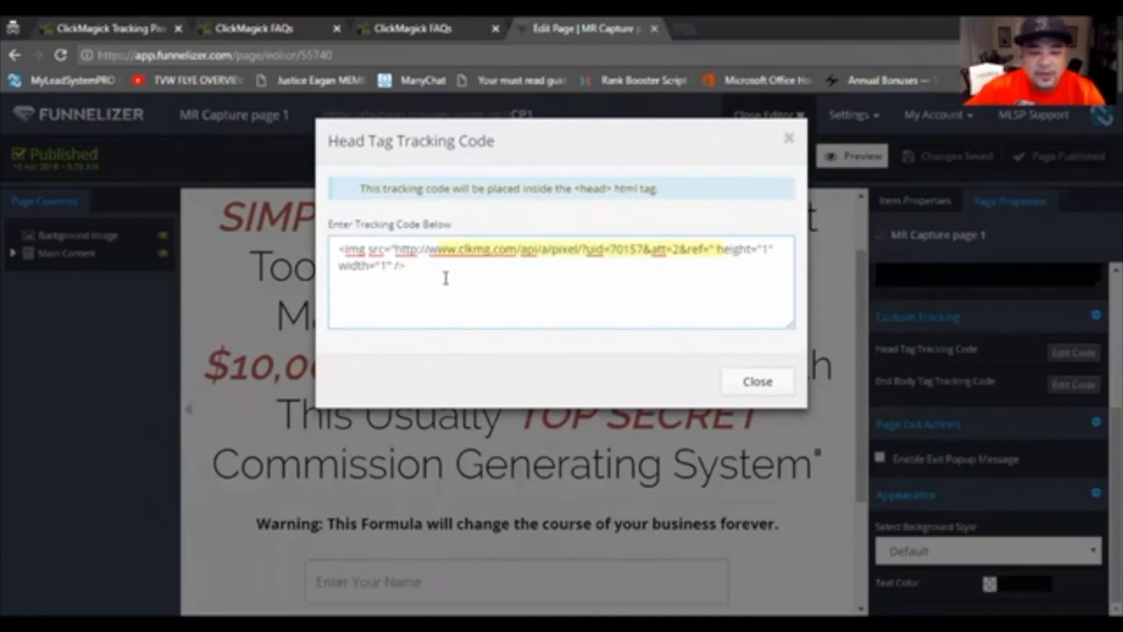
click(740, 391)
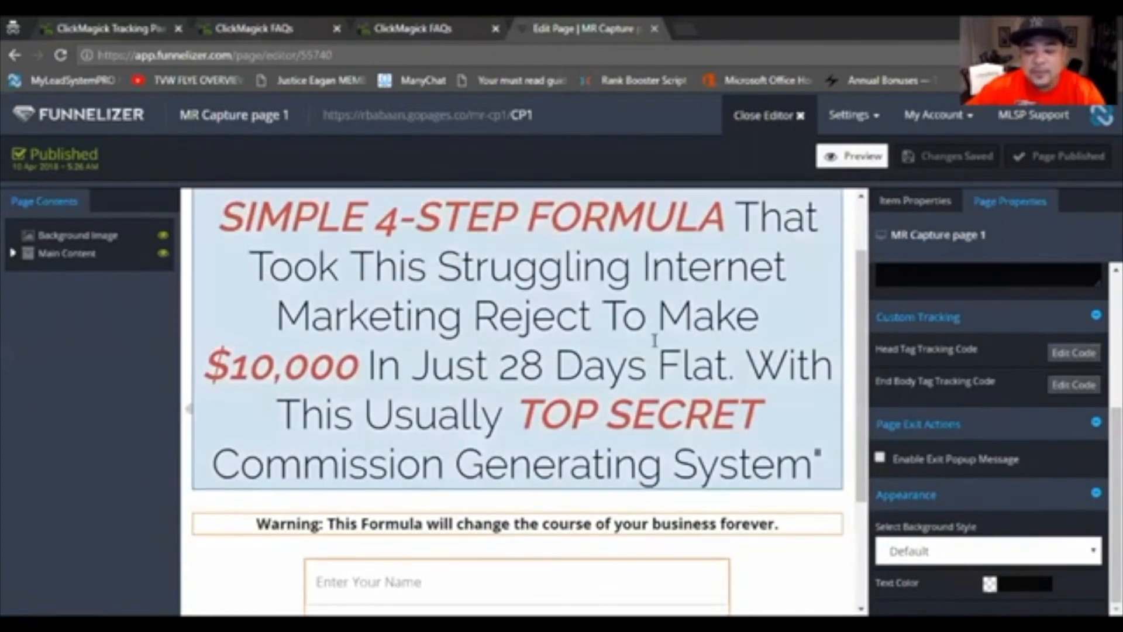
Step: Return to the ClickMagick tracking links list to review the split test link's statistics, glancing back at the Funnelizer capture page
click(134, 32)
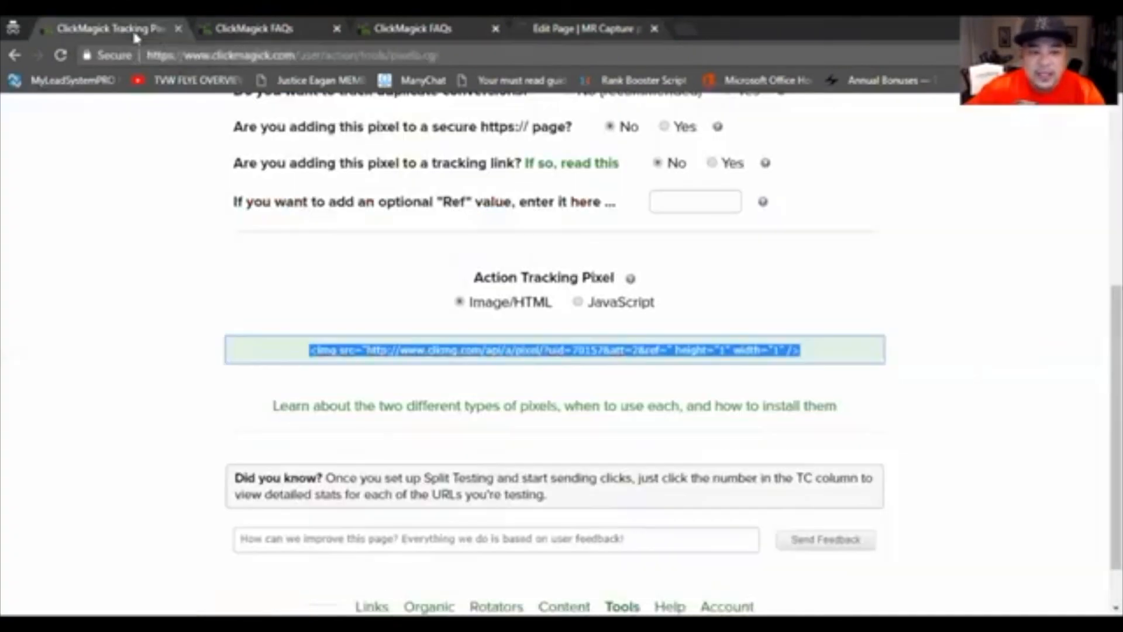
scroll(289, 304, up, 6)
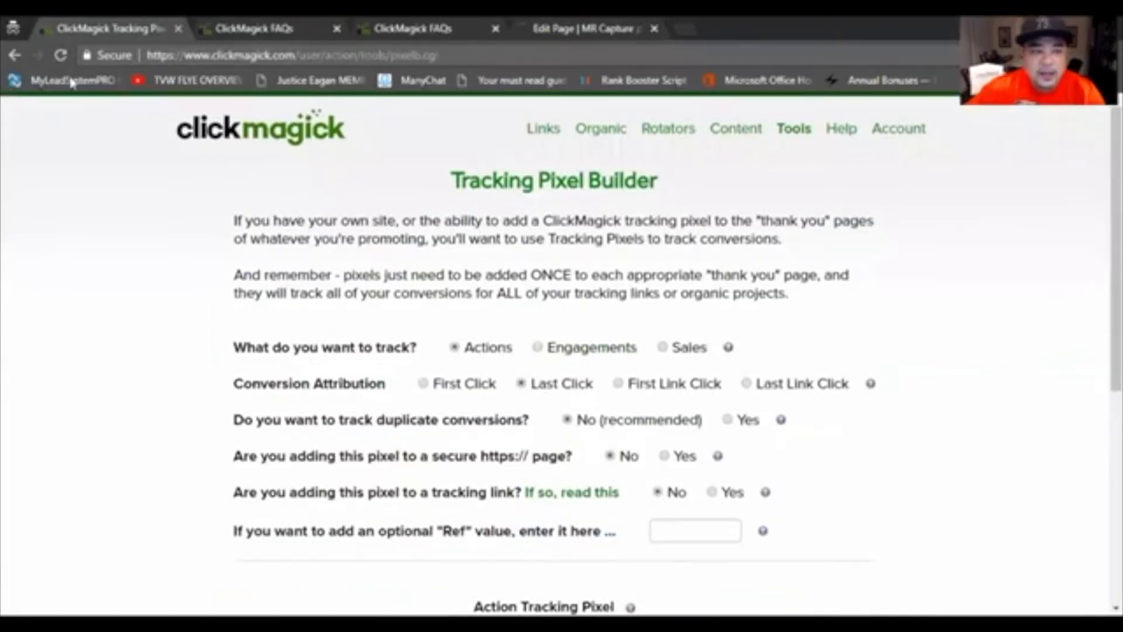
click(14, 57)
scroll(349, 369, up, 5)
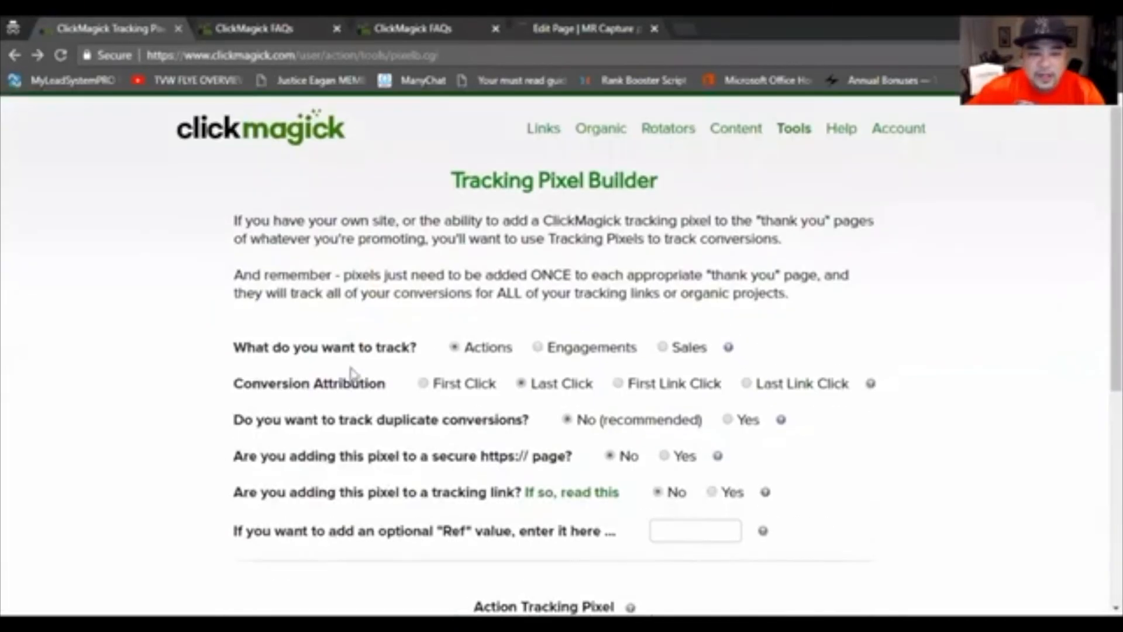
click(14, 58)
click(14, 57)
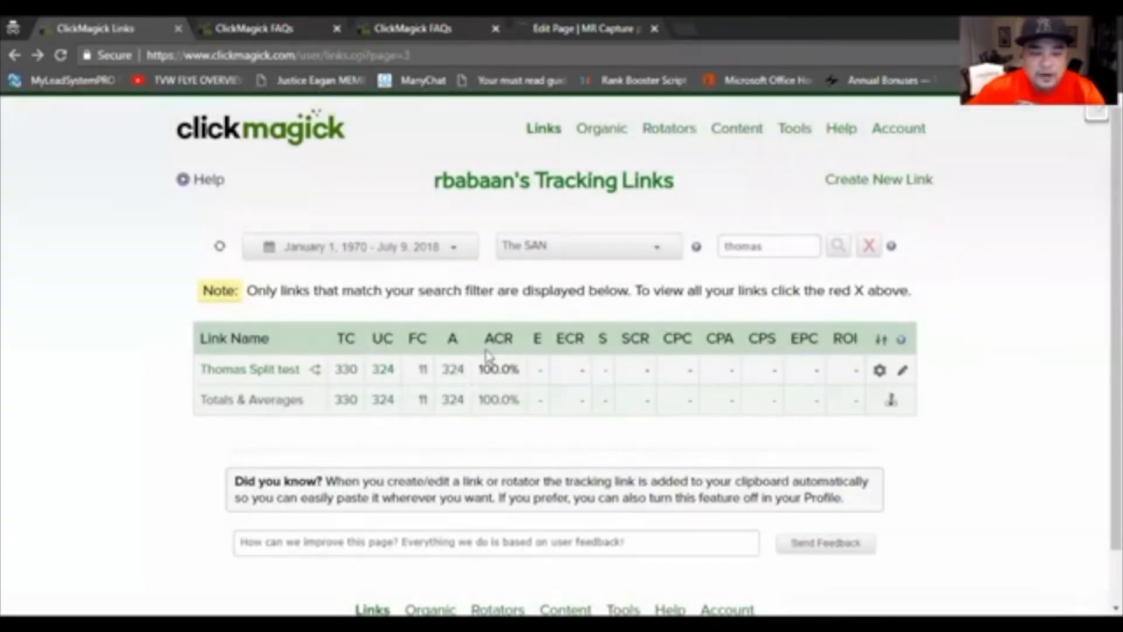
click(565, 30)
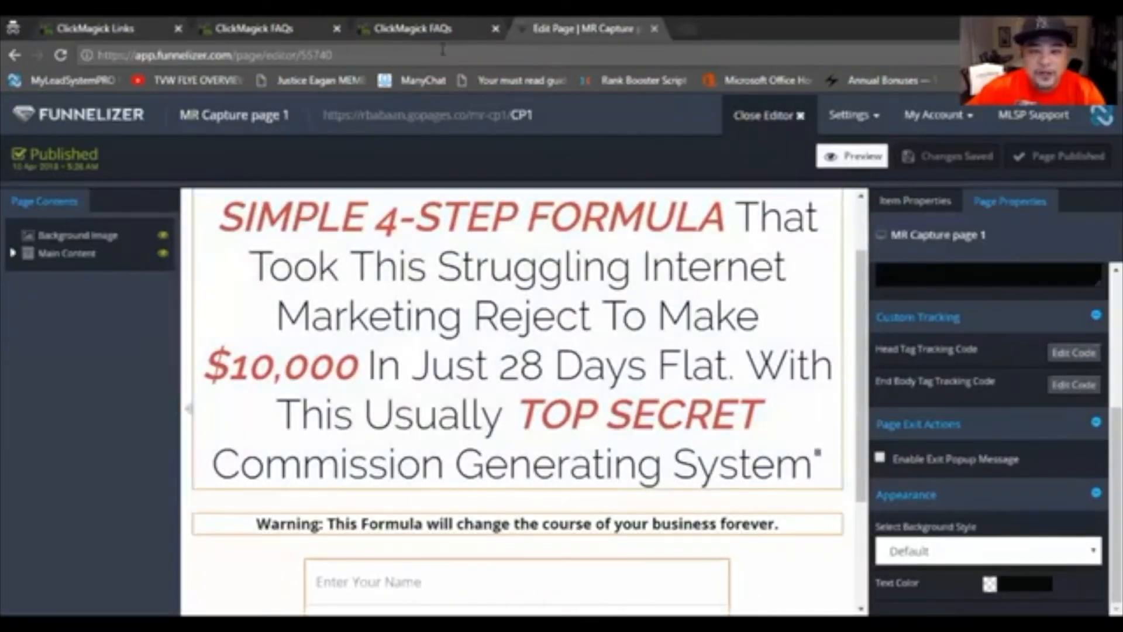
click(94, 28)
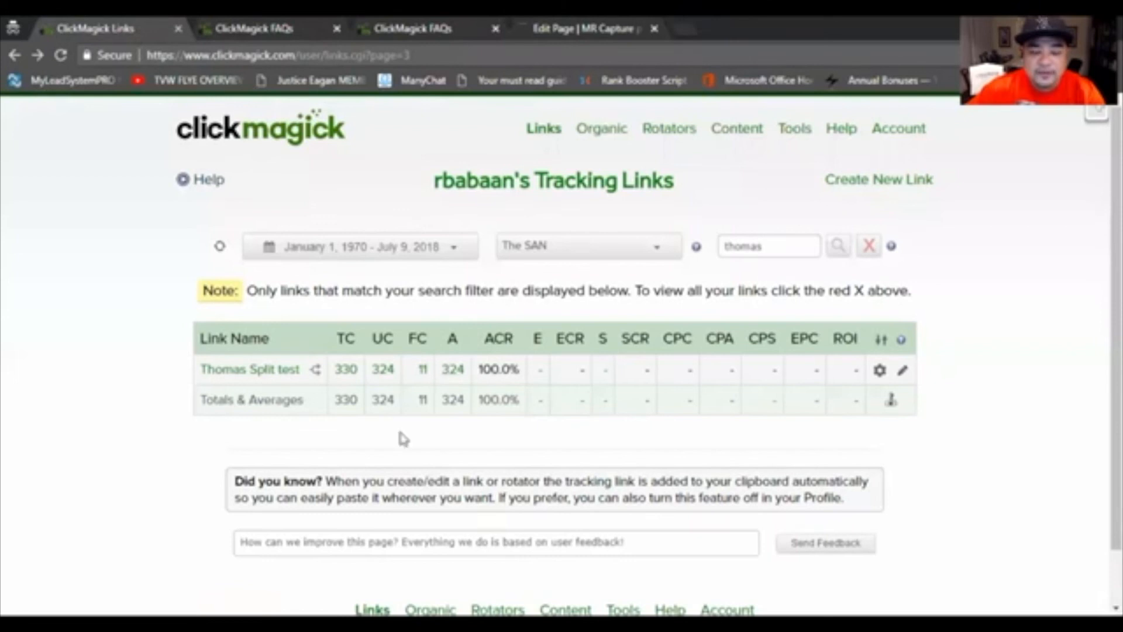